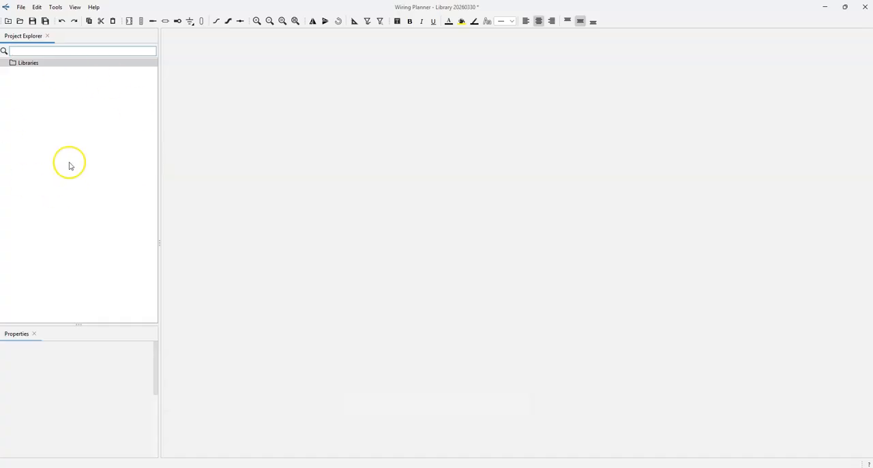
# Open the library file Library 20260330.wplib from the WP Demo folder
pyautogui.click(41, 105)
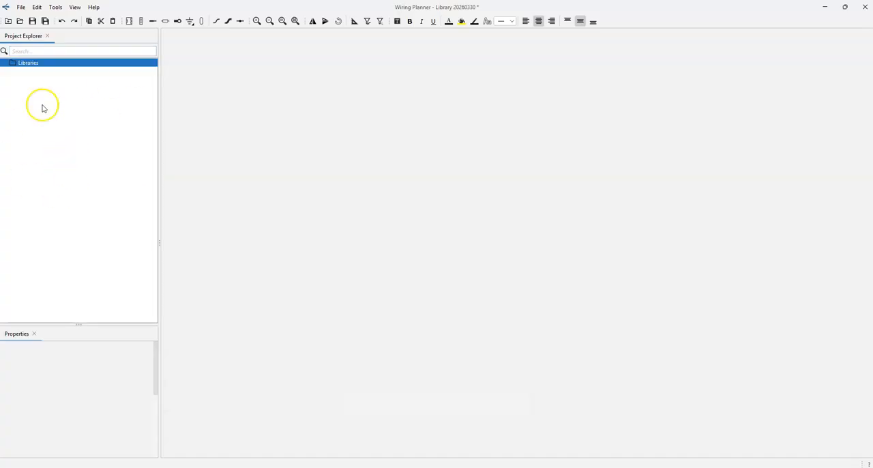
pyautogui.rightClick(28, 62)
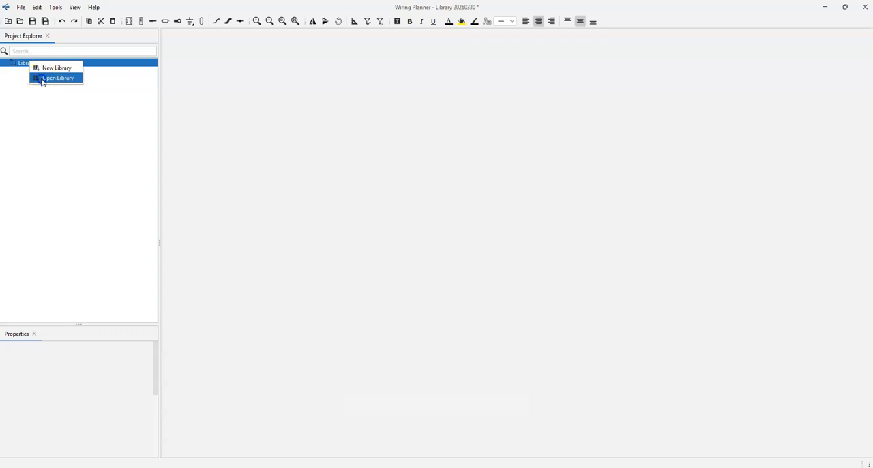
pyautogui.click(41, 78)
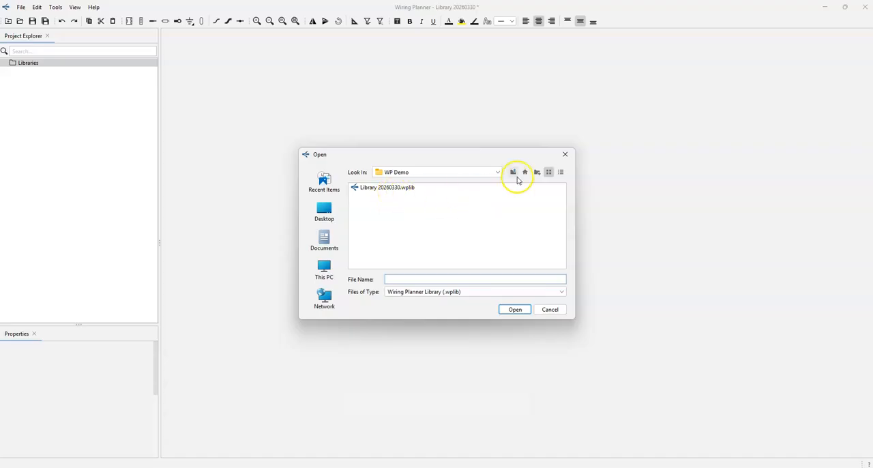
pyautogui.click(385, 191)
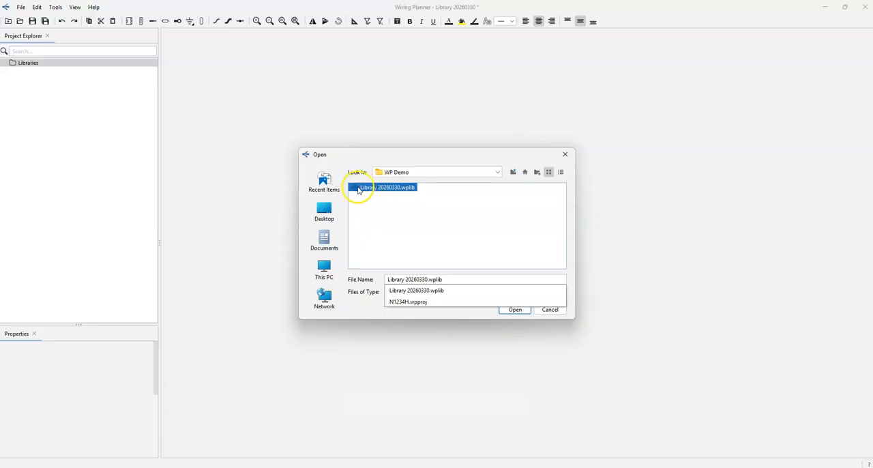
pyautogui.click(510, 310)
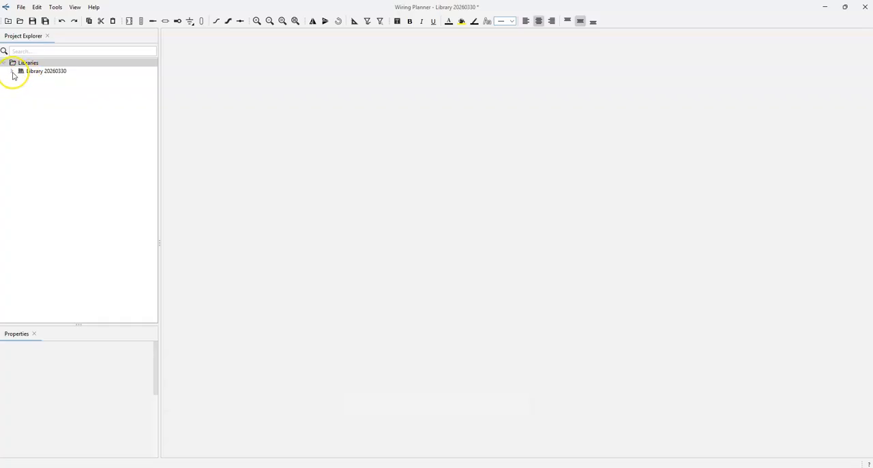
# Browse the Parts folder of Library 20260330, including the ACK Technologies parts, and collapse it again
pyautogui.click(12, 72)
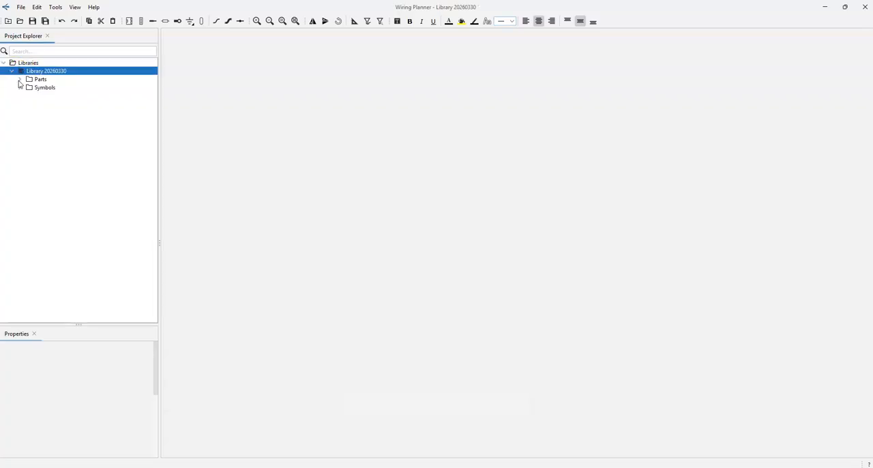
pyautogui.click(20, 80)
pyautogui.click(27, 72)
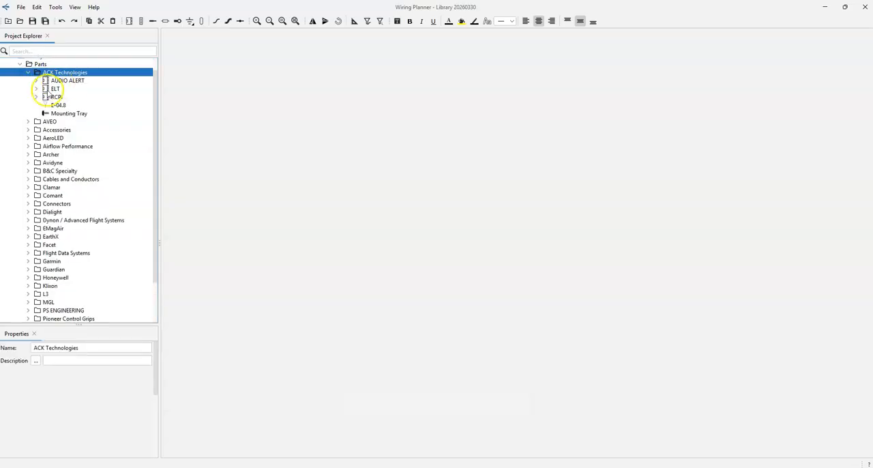
pyautogui.click(19, 65)
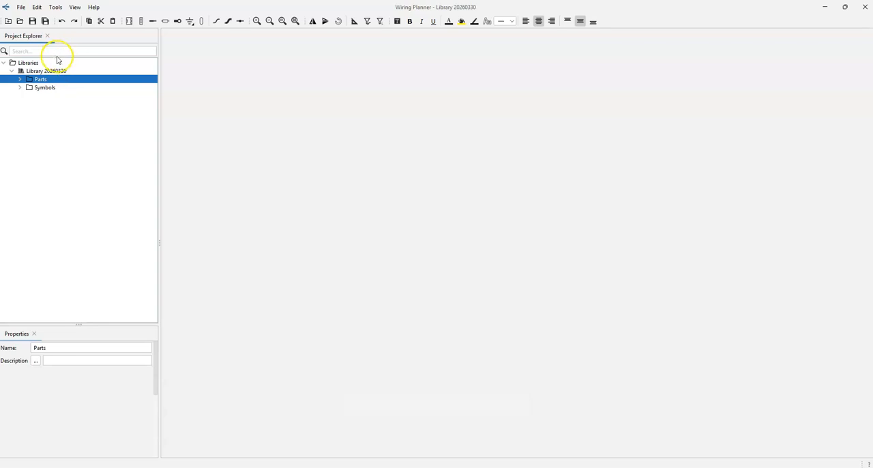
# Search the project explorer for 750 and return to the library tree
pyautogui.click(58, 53)
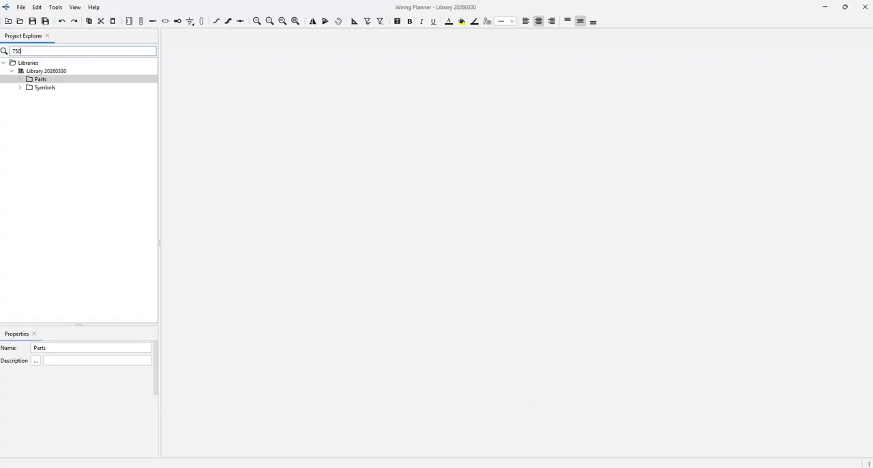
pyautogui.press('Return')
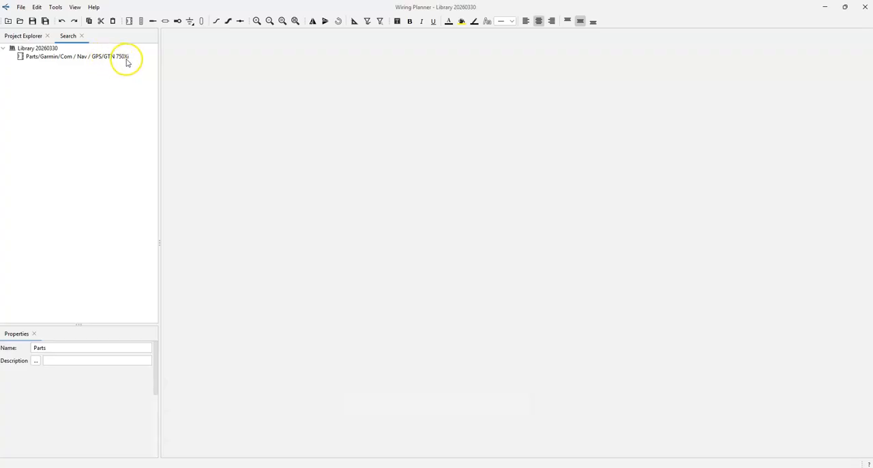
pyautogui.click(12, 39)
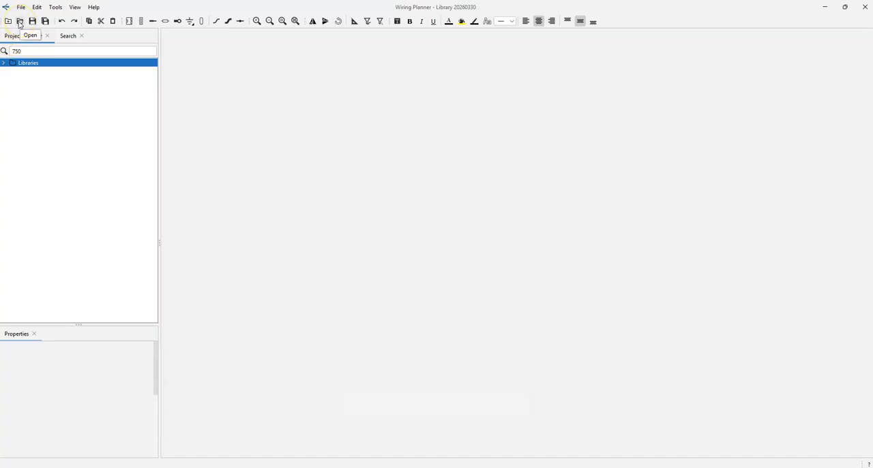
# Start opening the project N1234H.wpproj from the WP Demo folder, but decline upgrading it to the latest version
pyautogui.click(21, 7)
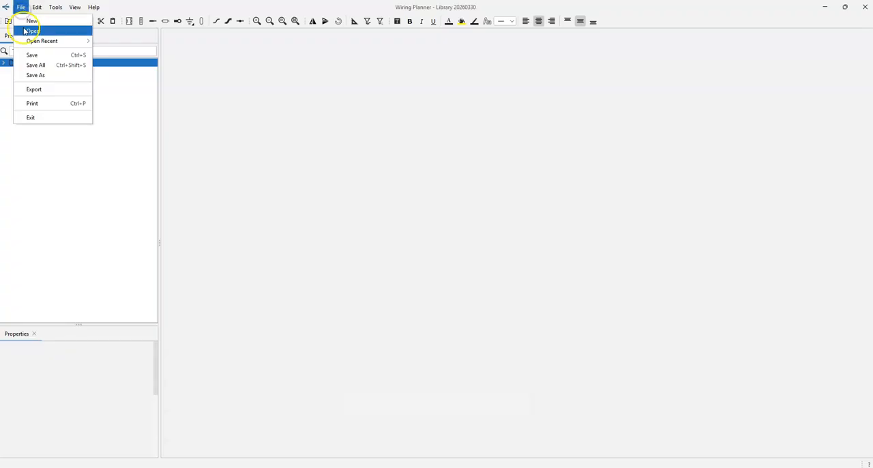
pyautogui.click(31, 31)
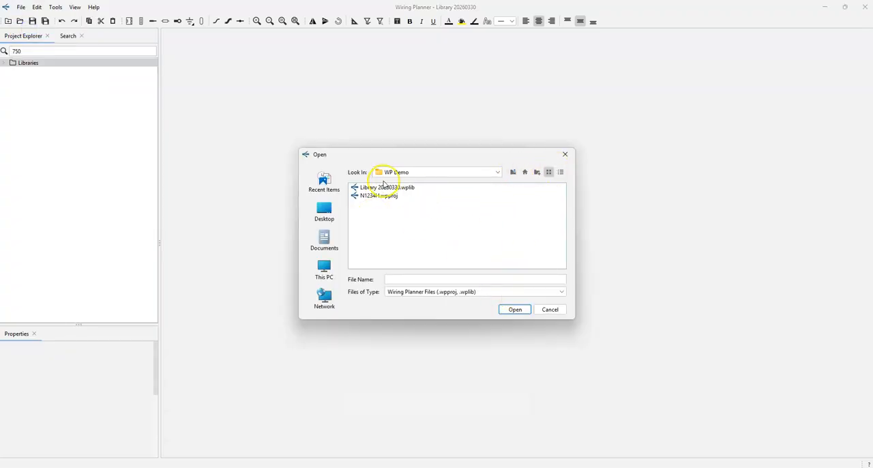
pyautogui.click(379, 196)
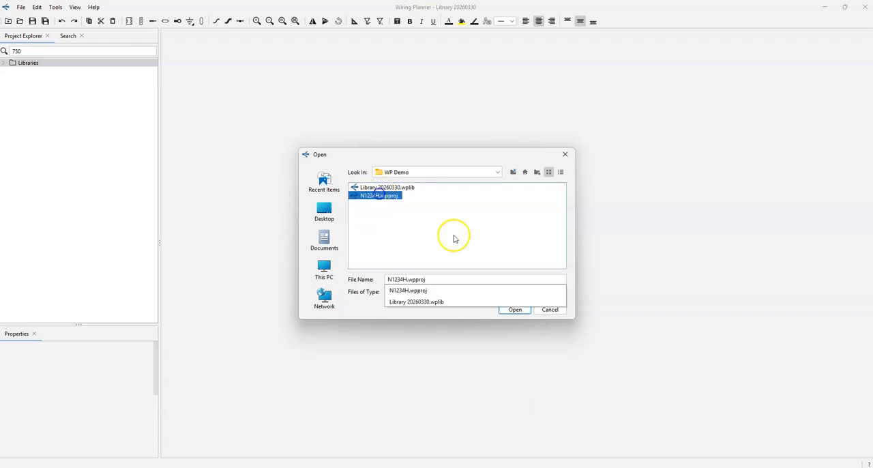
pyautogui.click(512, 311)
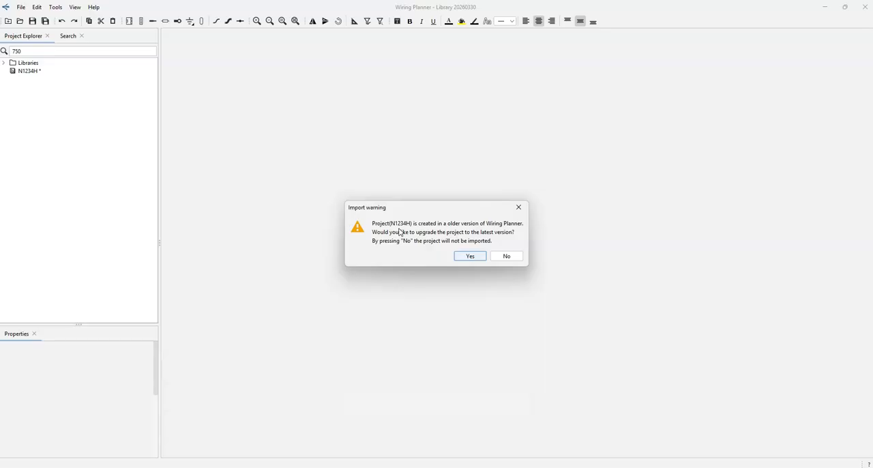
pyautogui.click(505, 257)
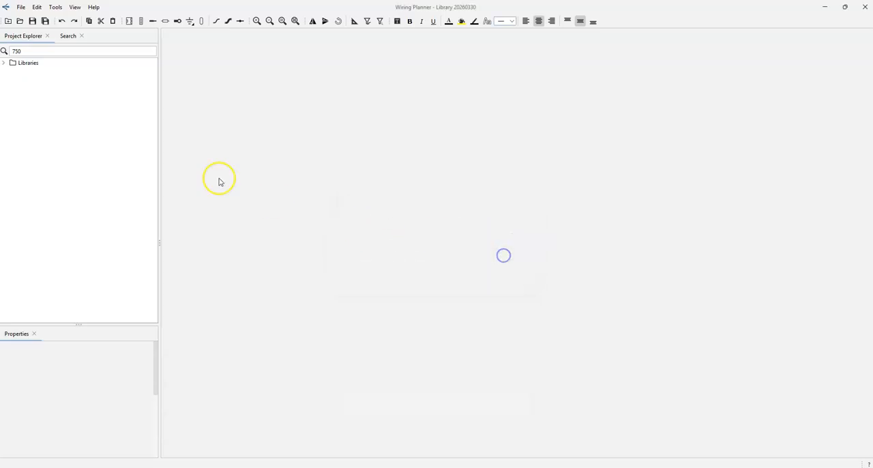
# Open the project N1234H.wpproj, accepting both the version upgrade and the library update, and collapse its tree
pyautogui.click(20, 22)
pyautogui.click(390, 199)
pyautogui.doubleClick(389, 200)
pyautogui.click(461, 256)
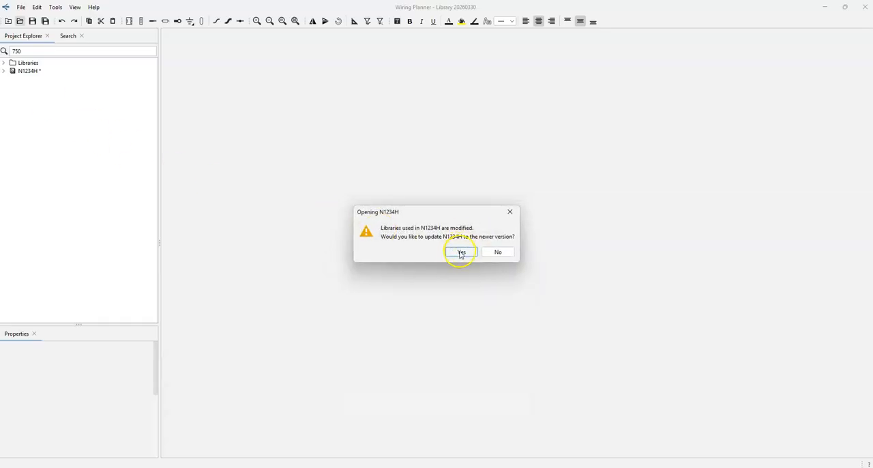
pyautogui.click(461, 254)
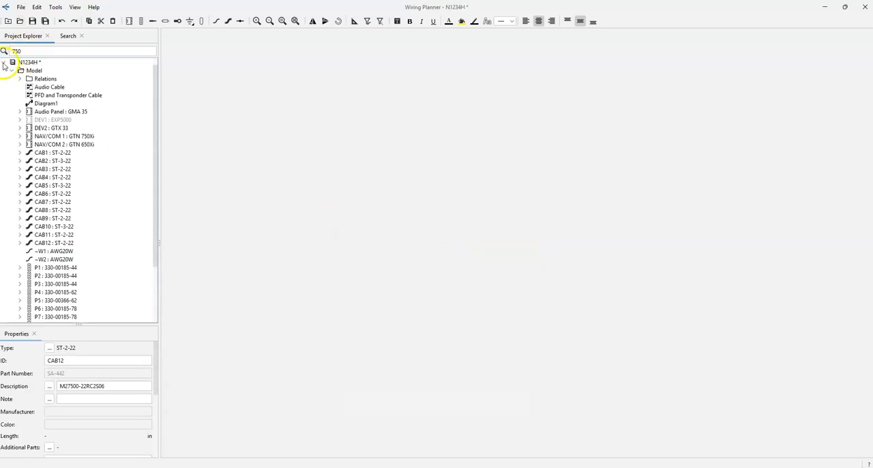
pyautogui.click(4, 63)
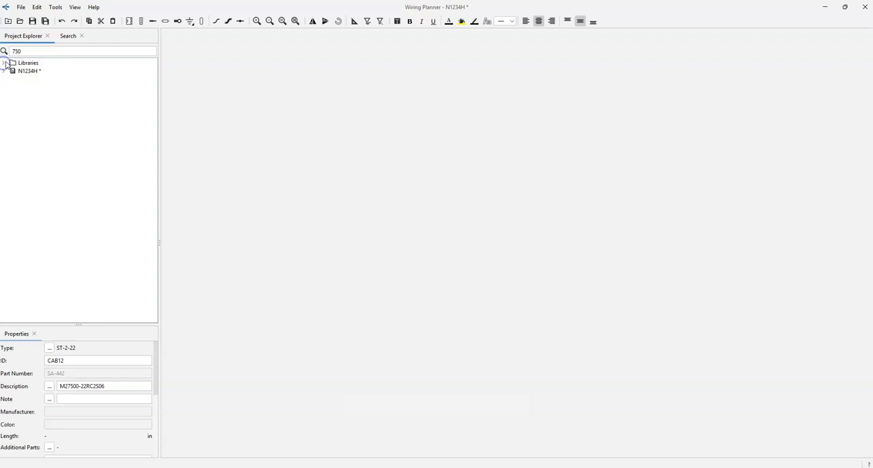
# Create a new library file named New Library in the WP Demo folder
pyautogui.click(21, 6)
pyautogui.moveTo(27, 45)
pyautogui.click(32, 21)
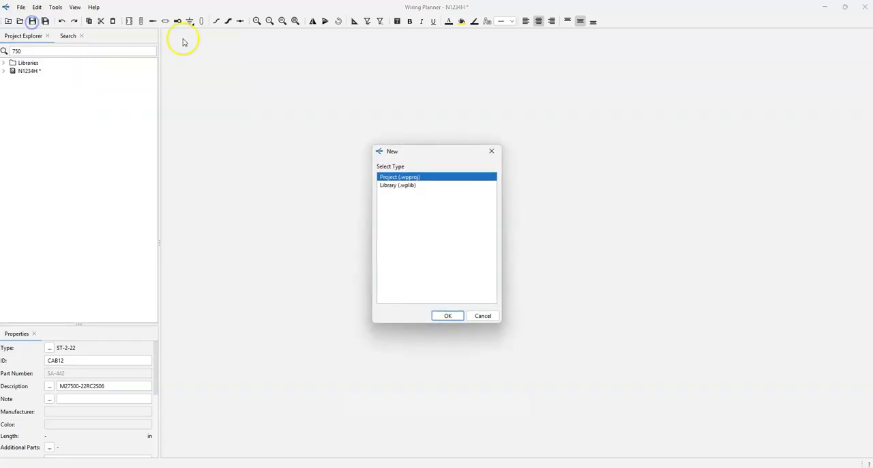
pyautogui.click(398, 185)
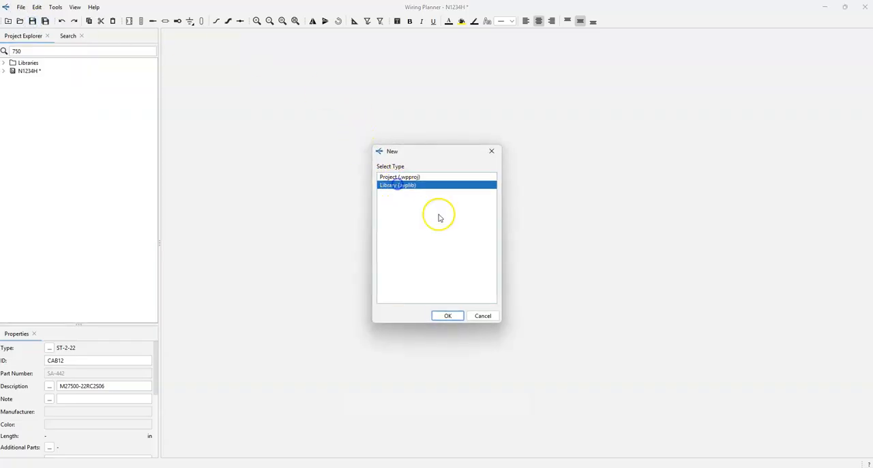
pyautogui.click(437, 315)
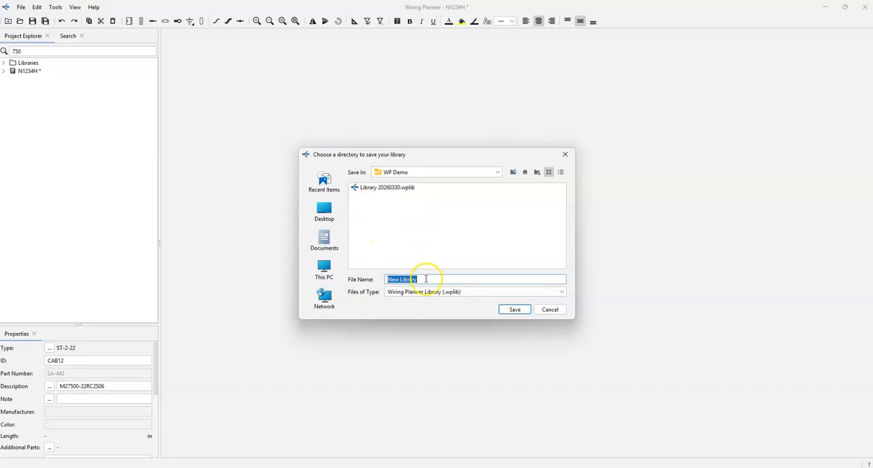
pyautogui.click(514, 309)
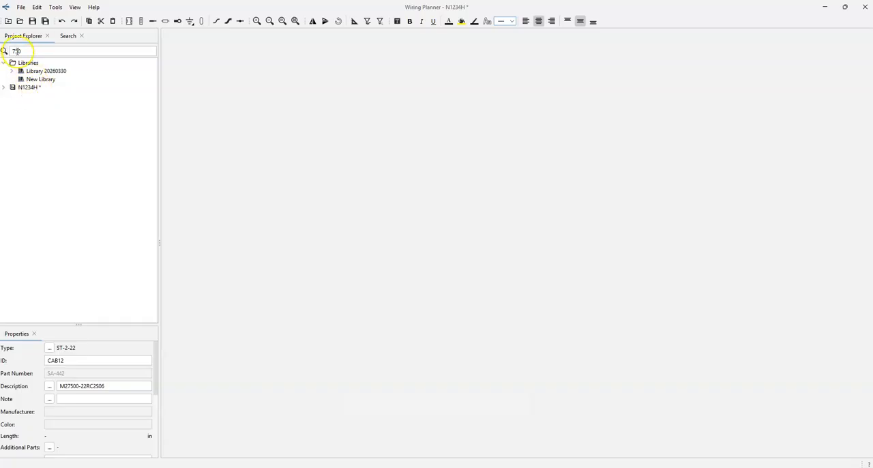
# Create a new project file named New Project in the WP Demo folder
pyautogui.click(7, 22)
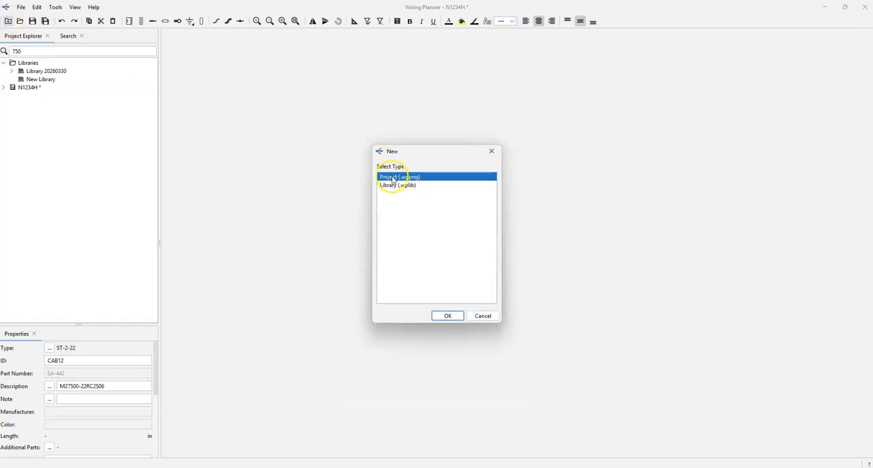
pyautogui.click(448, 315)
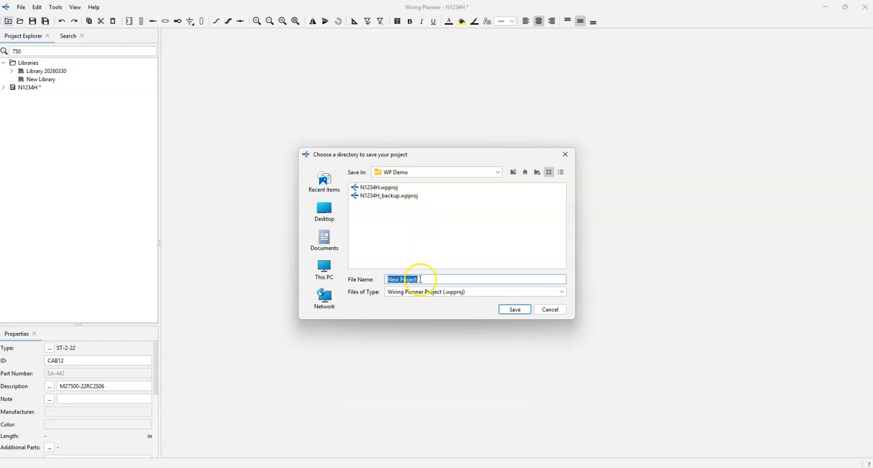
pyautogui.click(513, 309)
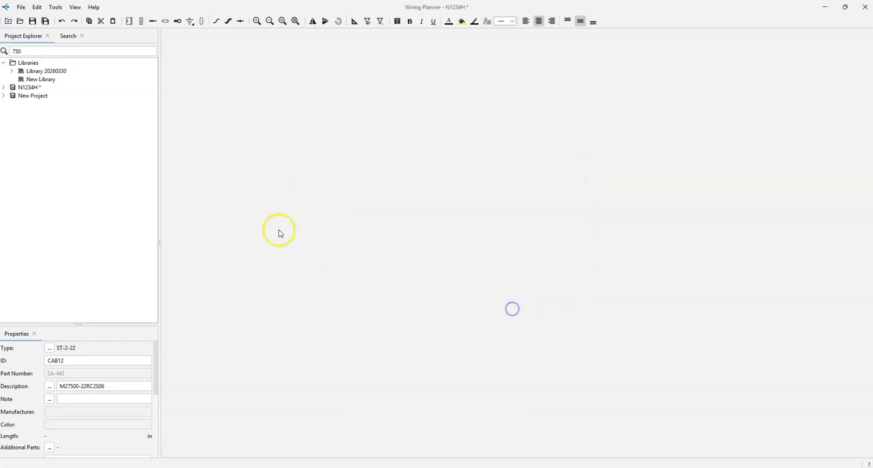
# Add an unnamed black box to New Library
pyautogui.click(33, 79)
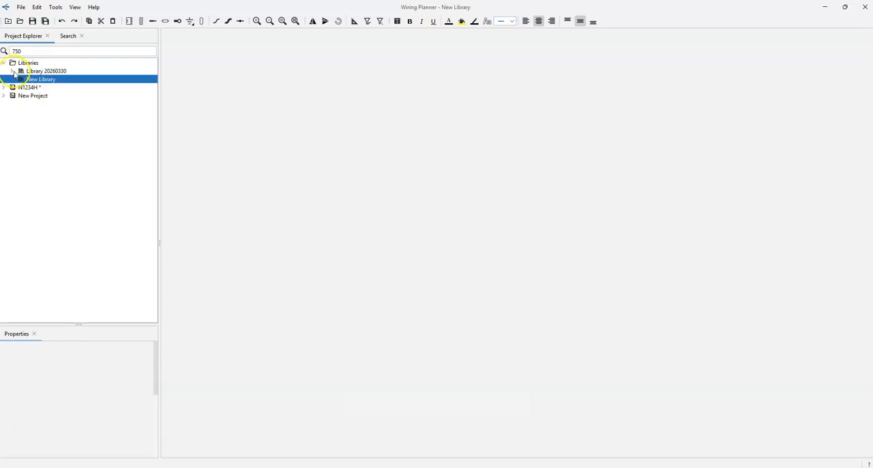
pyautogui.rightClick(28, 81)
pyautogui.moveTo(44, 87)
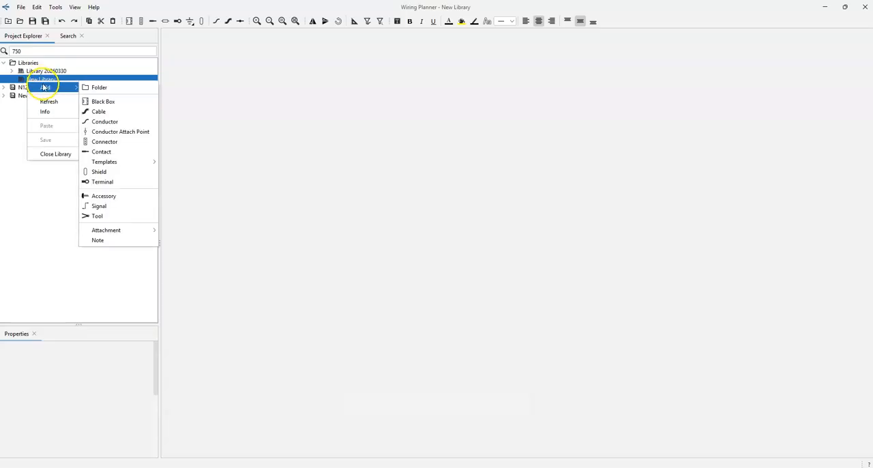
pyautogui.click(110, 103)
pyautogui.click(51, 103)
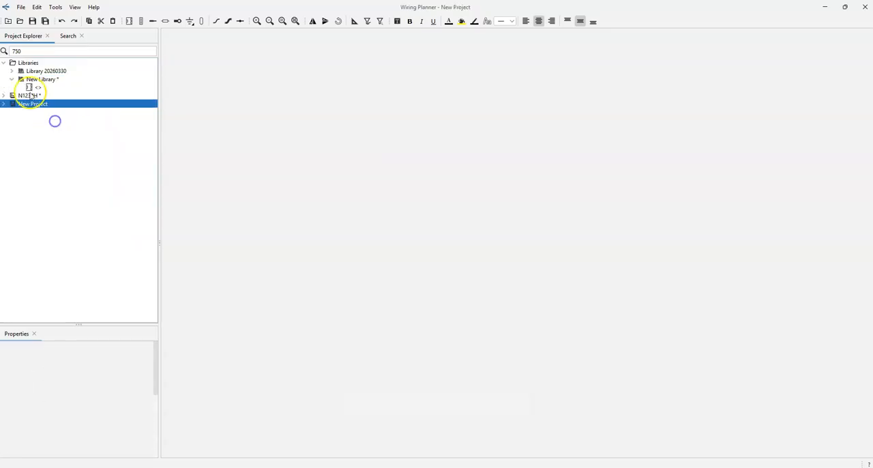
# Copy the Garmin GTN 750Xi black box from Library 20260330 into New Library and expand the copy
pyautogui.click(11, 72)
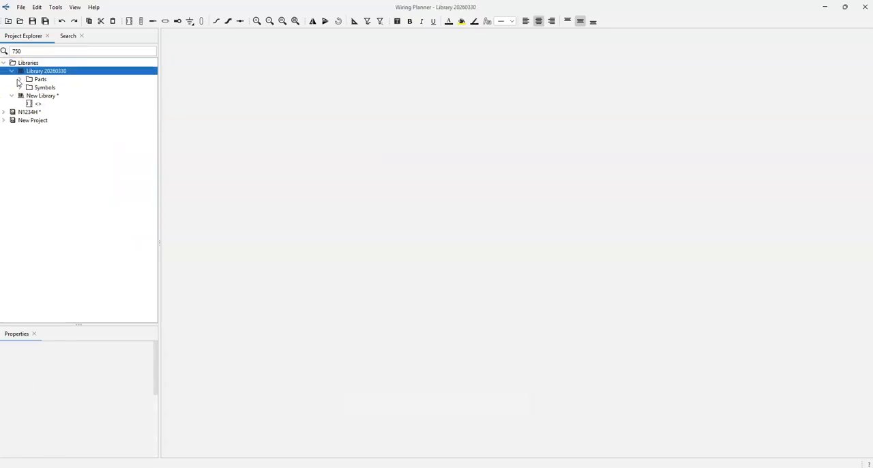
pyautogui.click(73, 186)
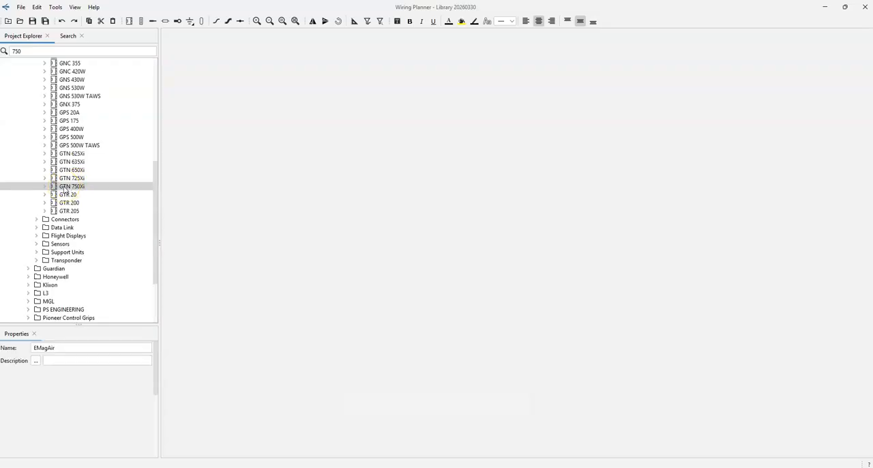
pyautogui.click(64, 187)
pyautogui.click(58, 186)
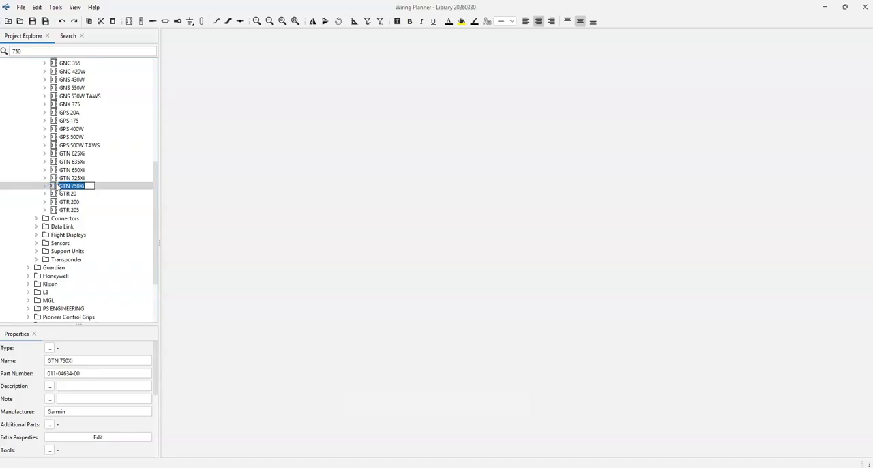
pyautogui.click(55, 187)
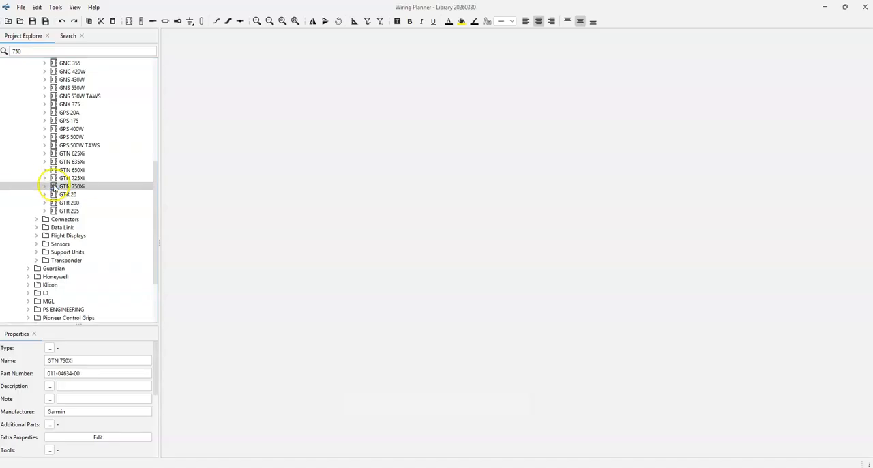
pyautogui.moveTo(55, 189); pyautogui.dragTo(30, 304)
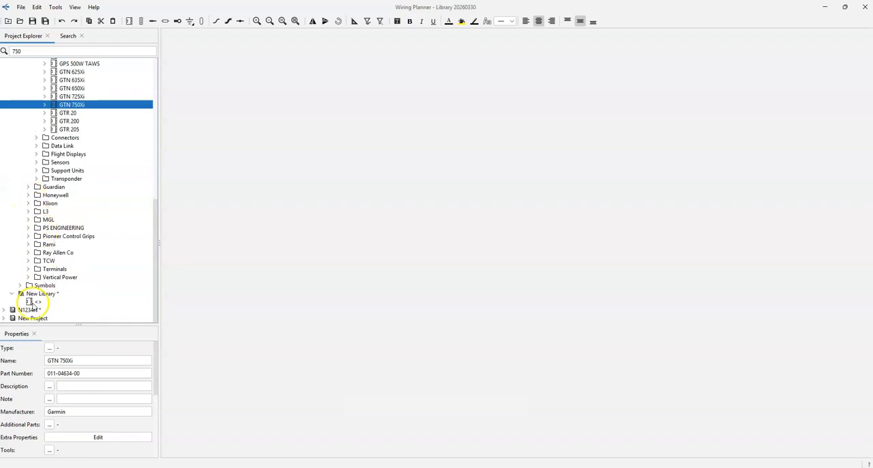
pyautogui.click(32, 294)
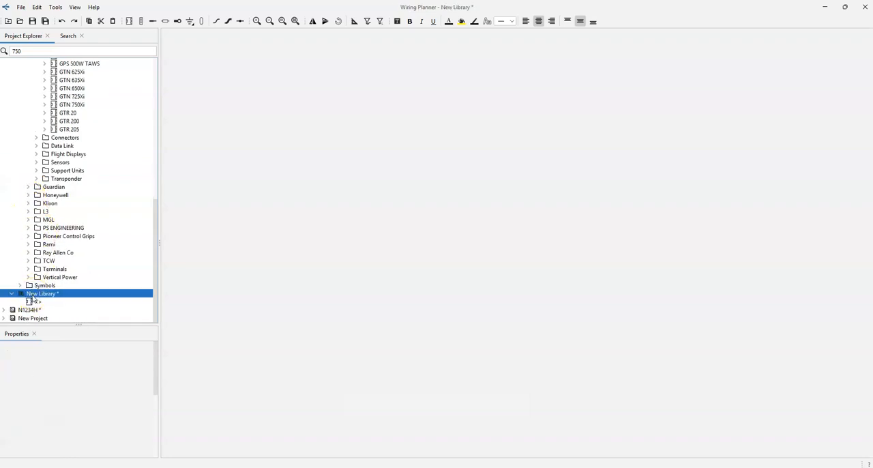
pyautogui.hotkey('ctrl', 'v')
pyautogui.scroll(-1, 34, 300)
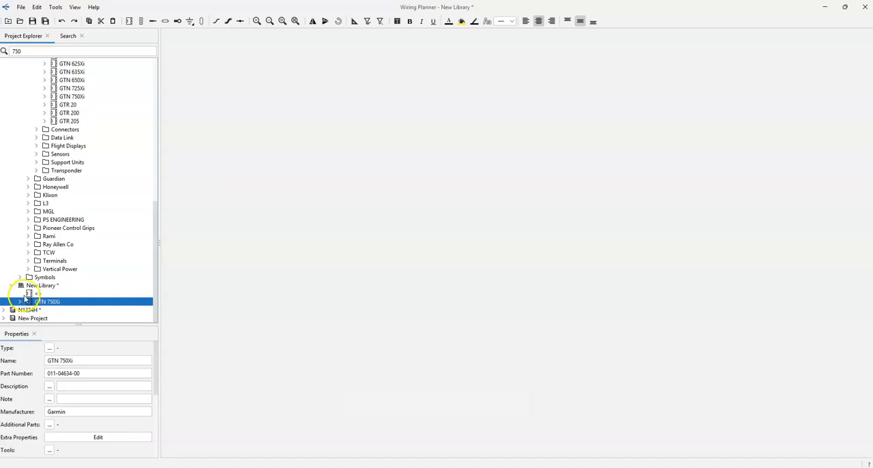
pyautogui.click(21, 302)
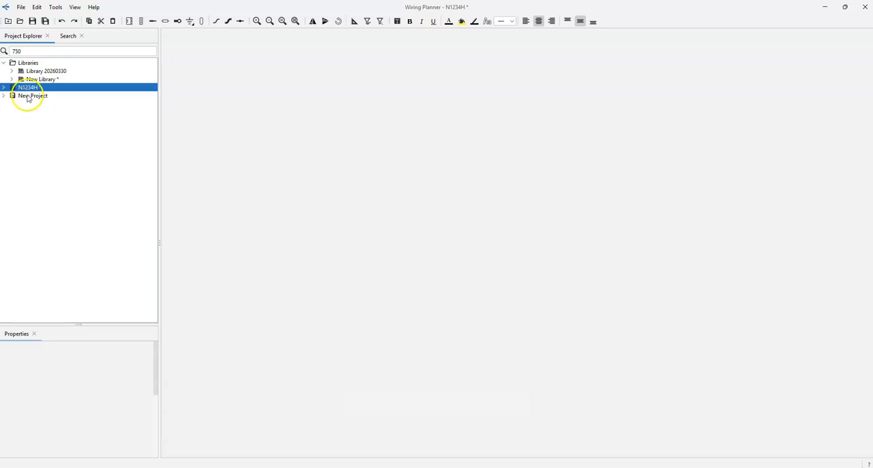
# Save a copy of project N1234H as N5432H in the WP Demo folder and collapse the new project's tree
pyautogui.click(21, 7)
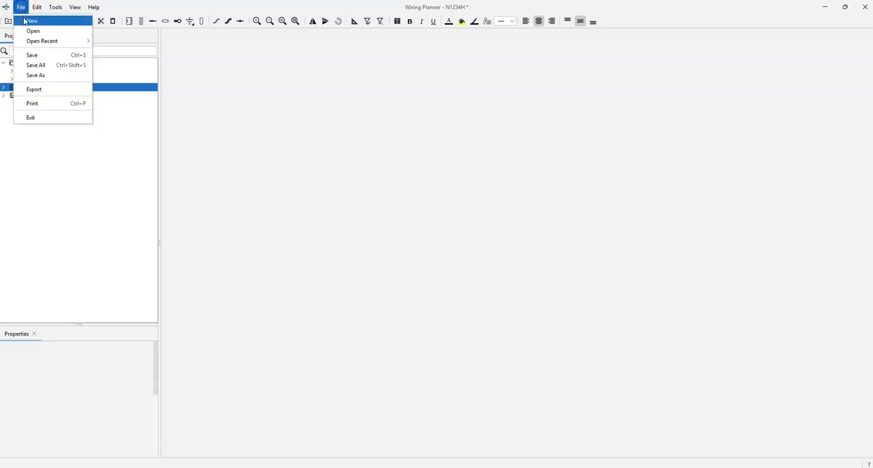
pyautogui.click(41, 76)
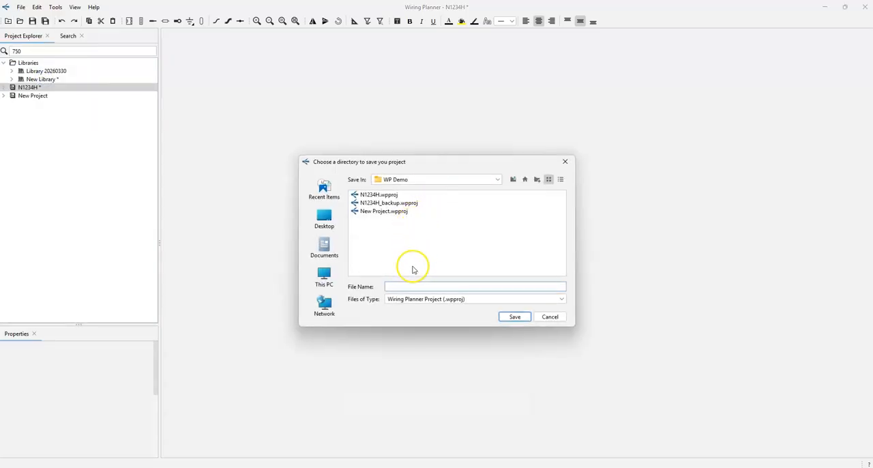
pyautogui.click(416, 285)
pyautogui.write('N1332H')
pyautogui.press('Return')
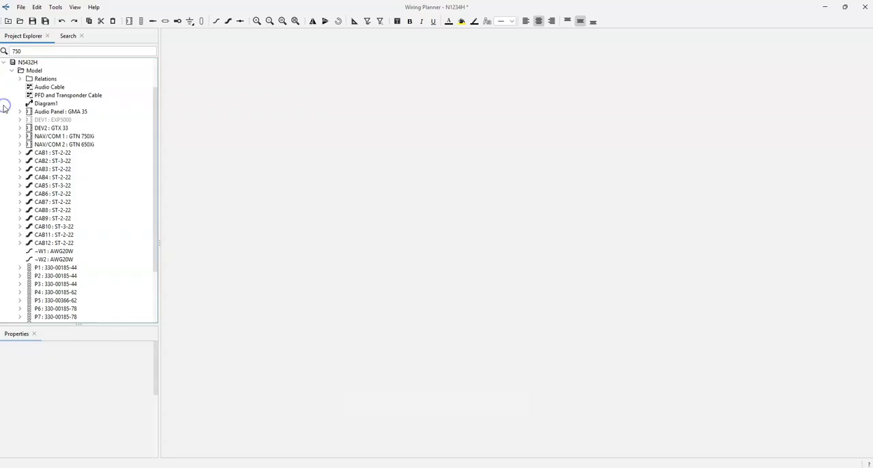
pyautogui.click(4, 63)
# Show the list of recently opened projects and libraries
pyautogui.click(21, 7)
pyautogui.moveTo(37, 42)
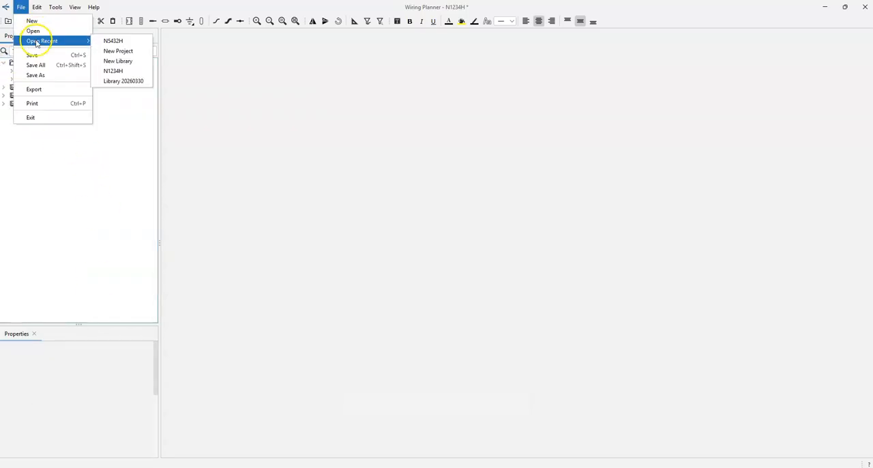